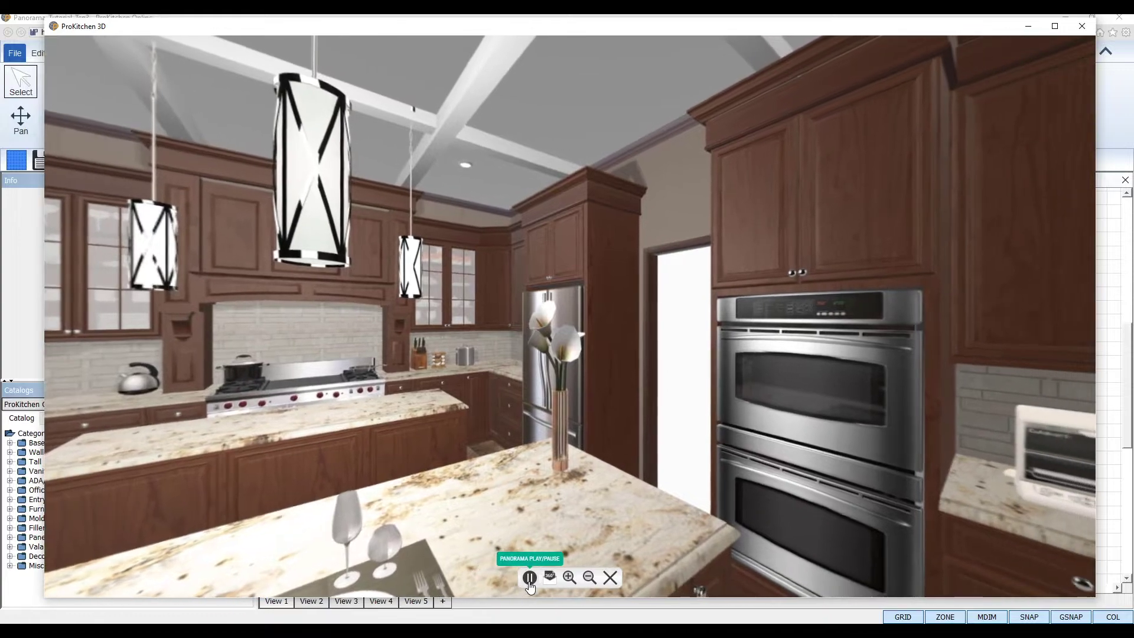
- Pause and zoom in on the kitchen panorama, then bring up its Send Email form
left_click(529, 578)
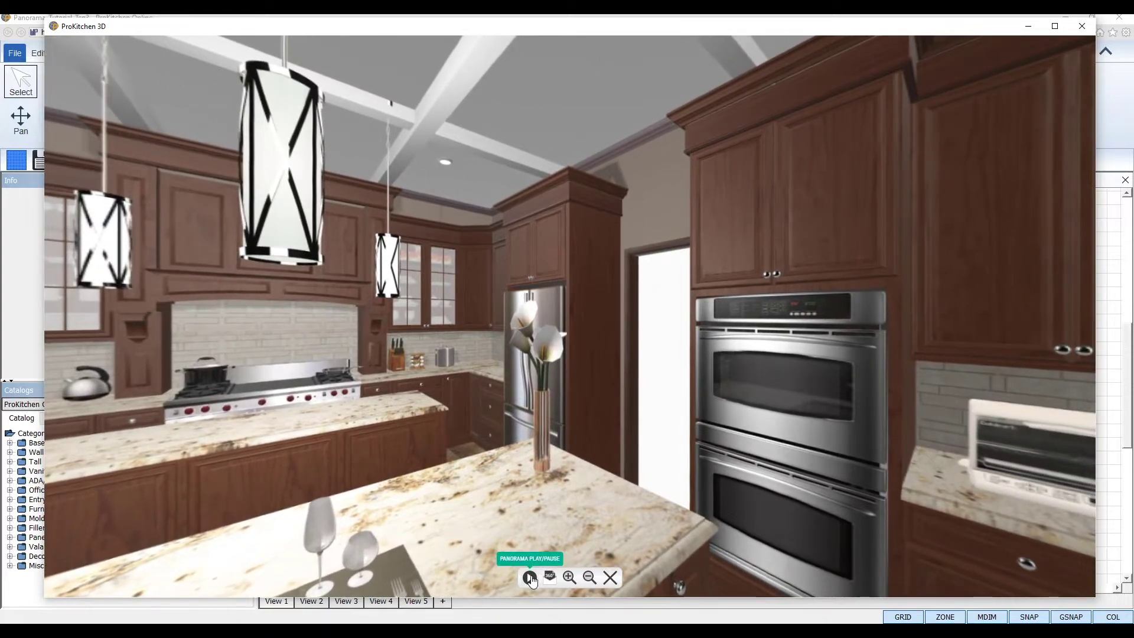
left_click(568, 577)
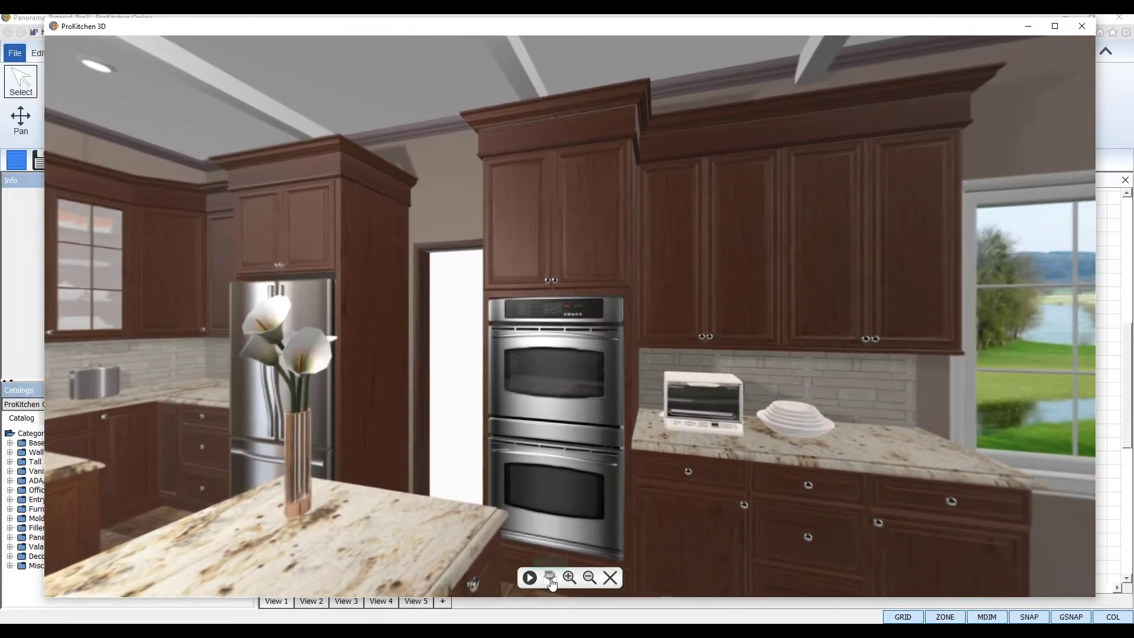
left_click(549, 578)
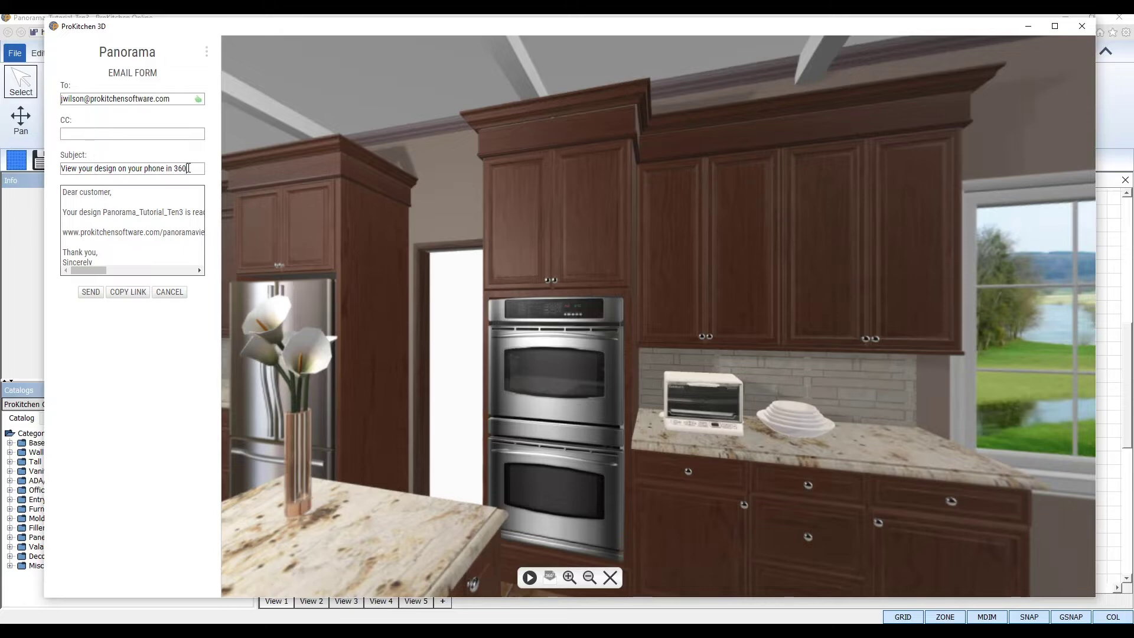
- Review the email subject, add a sender signature to the sign-off, and close the panorama window
mouse_move(189, 167)
left_mouse_down()
mouse_move(55, 170)
mouse_move(158, 275)
left_mouse_up()
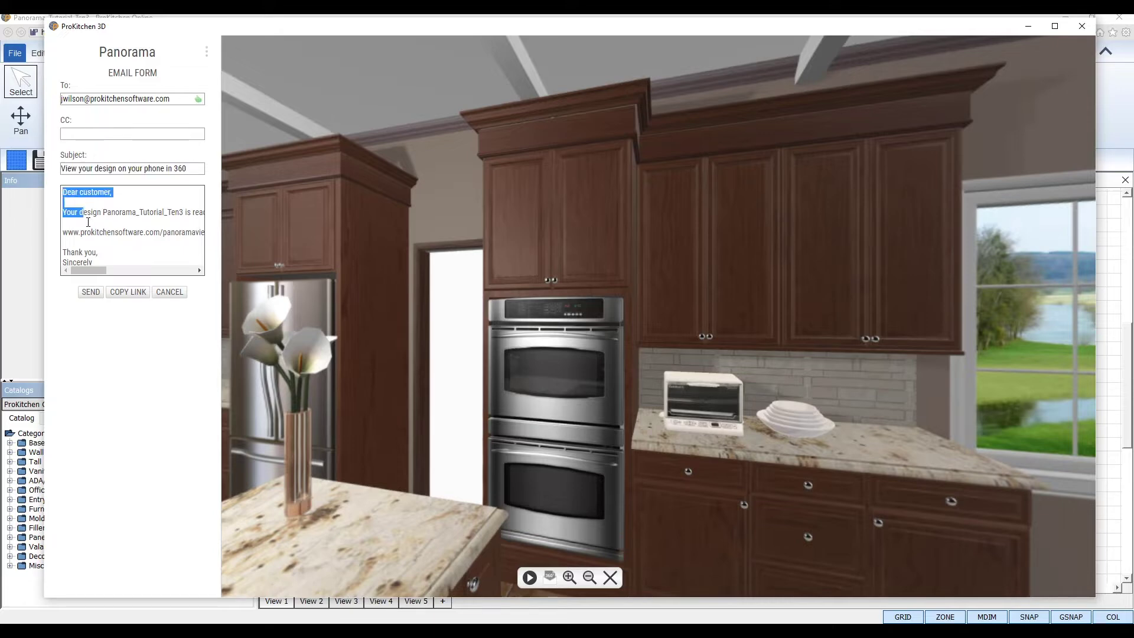
left_click(140, 259)
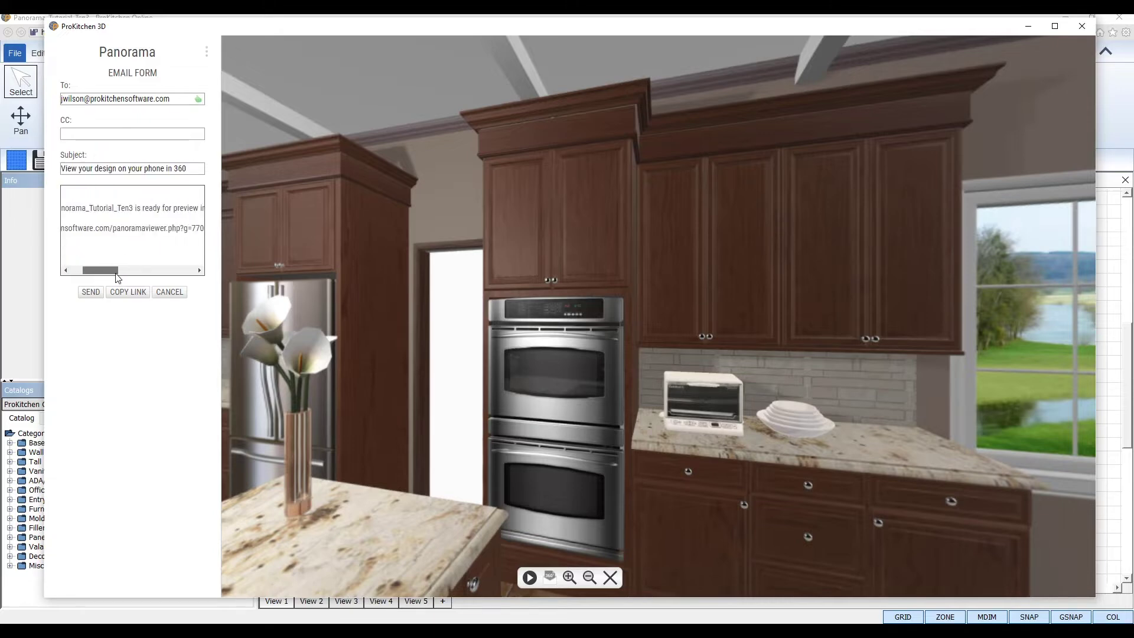
mouse_move(89, 271)
left_mouse_down()
mouse_move(180, 294)
mouse_move(56, 256)
left_mouse_up()
left_click(63, 257)
key("Return")
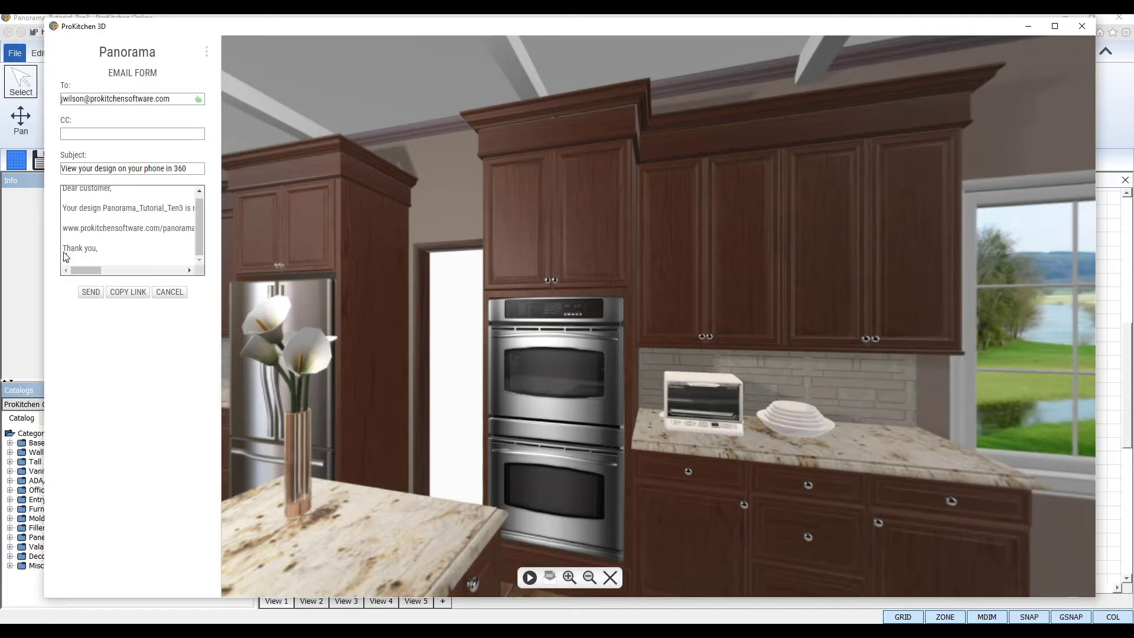
left_click(90, 292)
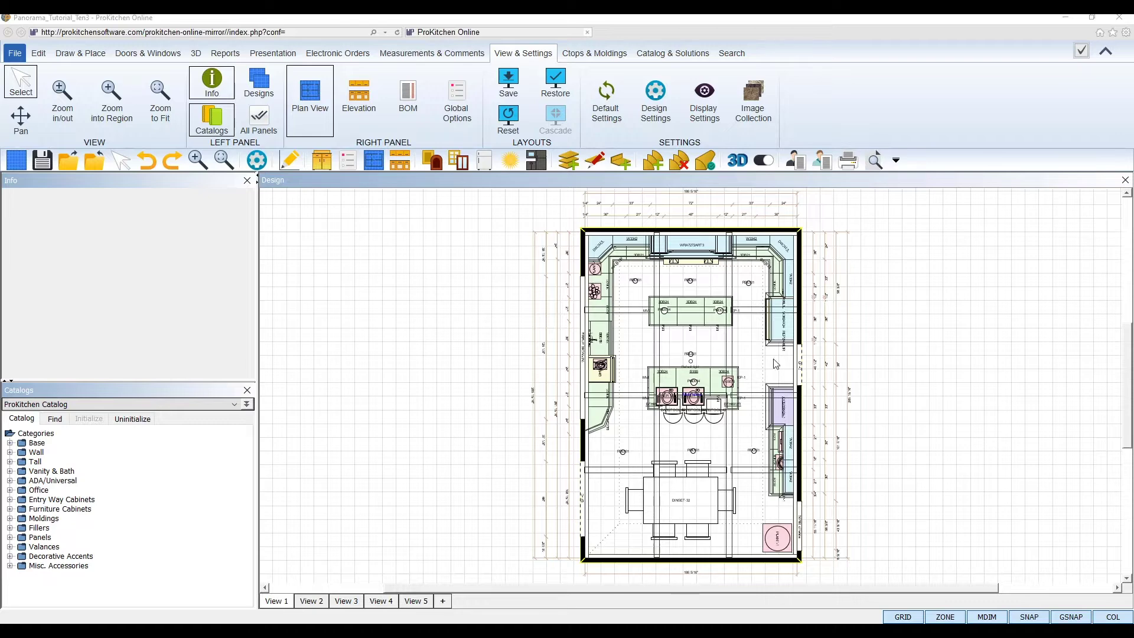
- Render the kitchen design as a 3D perspective in the separate 3D window
left_click(739, 165)
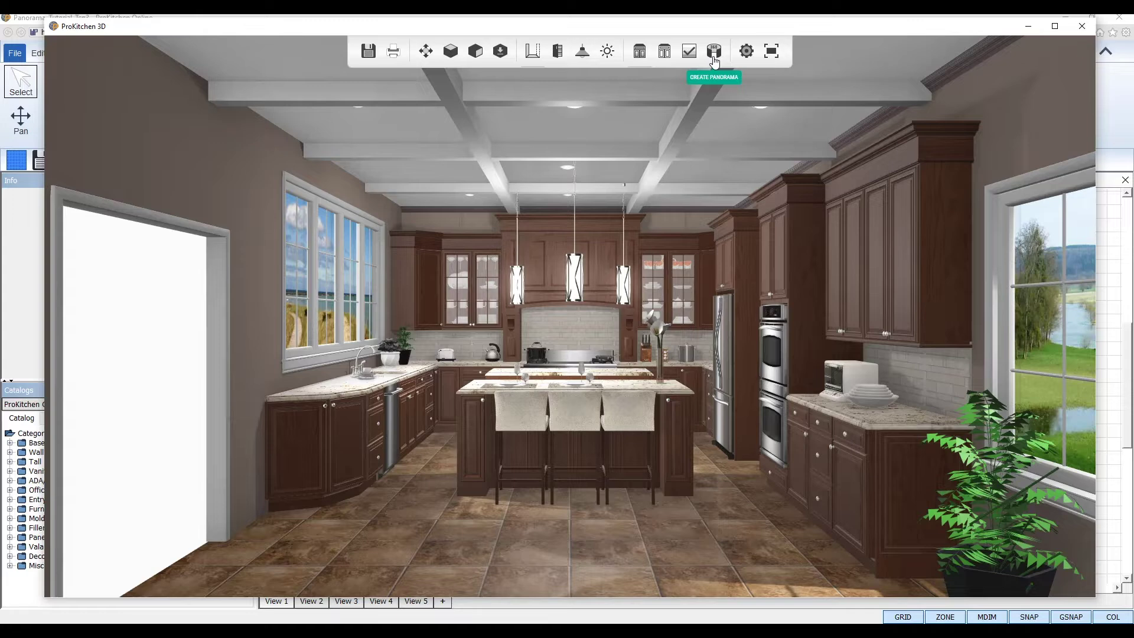
- Switch the 3D window to panorama setup with a top-down view and camera marker
left_click(714, 52)
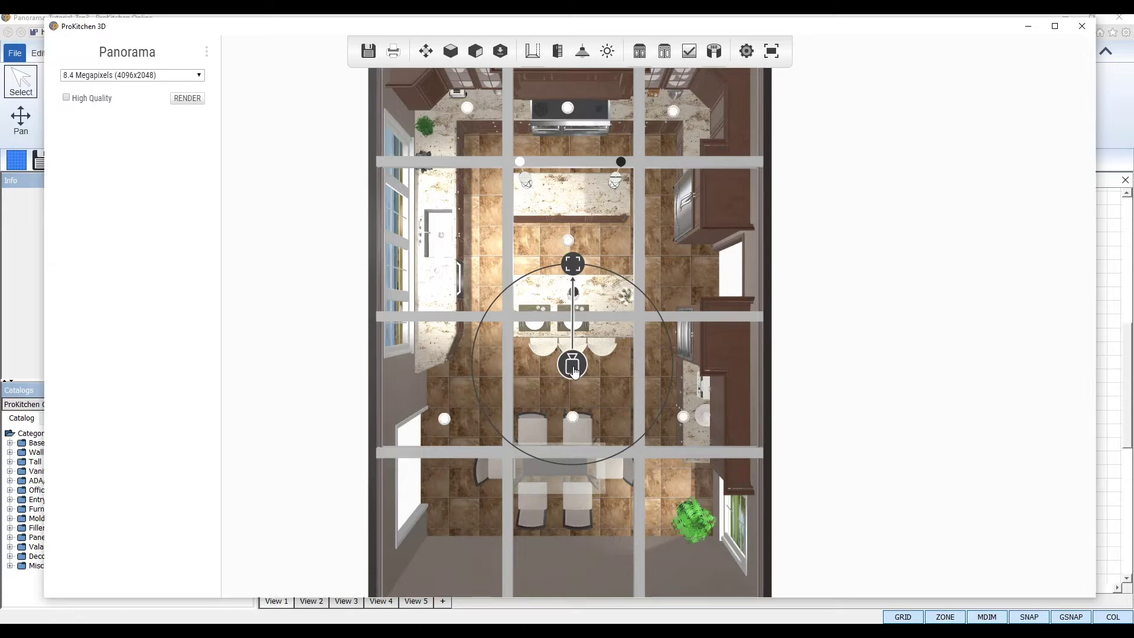
left_click_drag(574, 372, 540, 370)
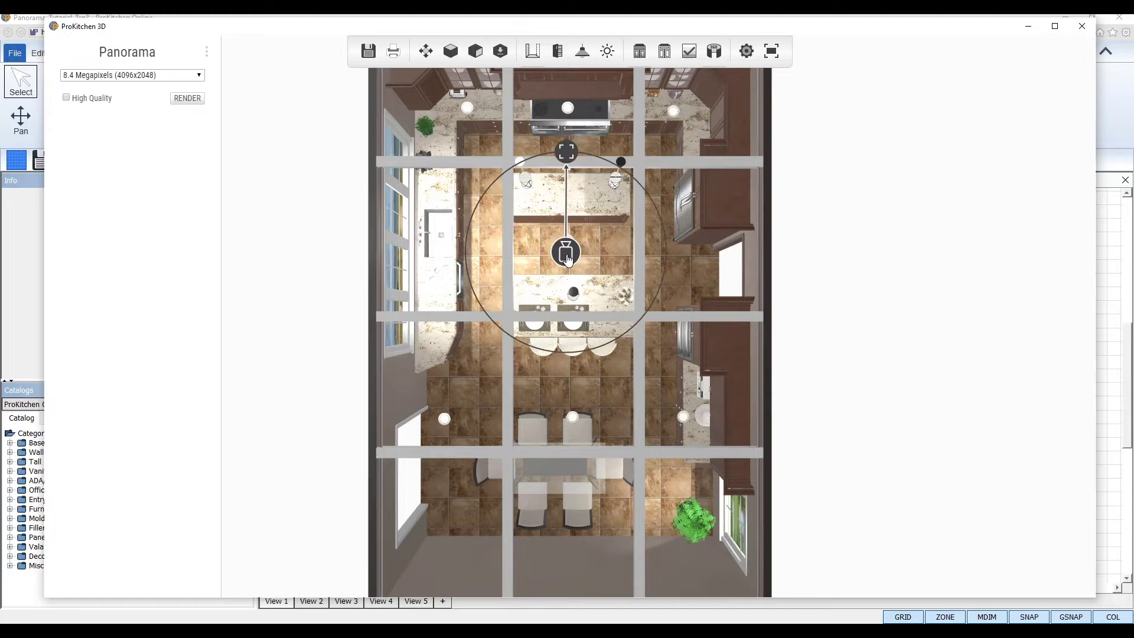
mouse_move(540, 369)
left_mouse_down()
mouse_move(569, 310)
mouse_move(574, 376)
left_mouse_up()
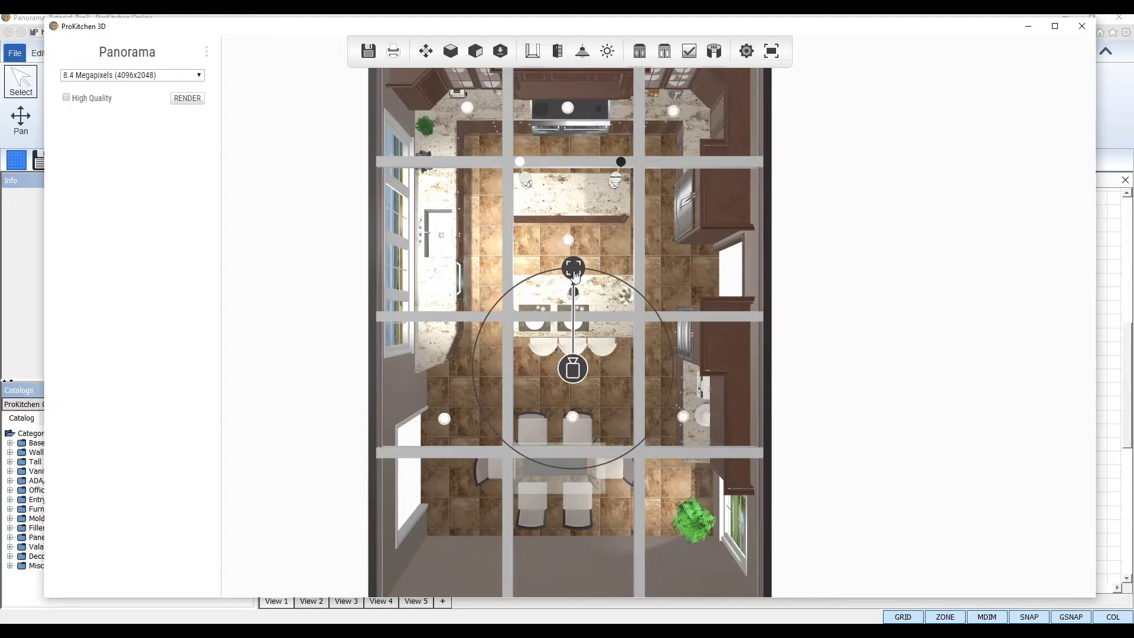
mouse_move(574, 277)
left_mouse_down()
mouse_move(653, 387)
mouse_move(575, 305)
left_mouse_up()
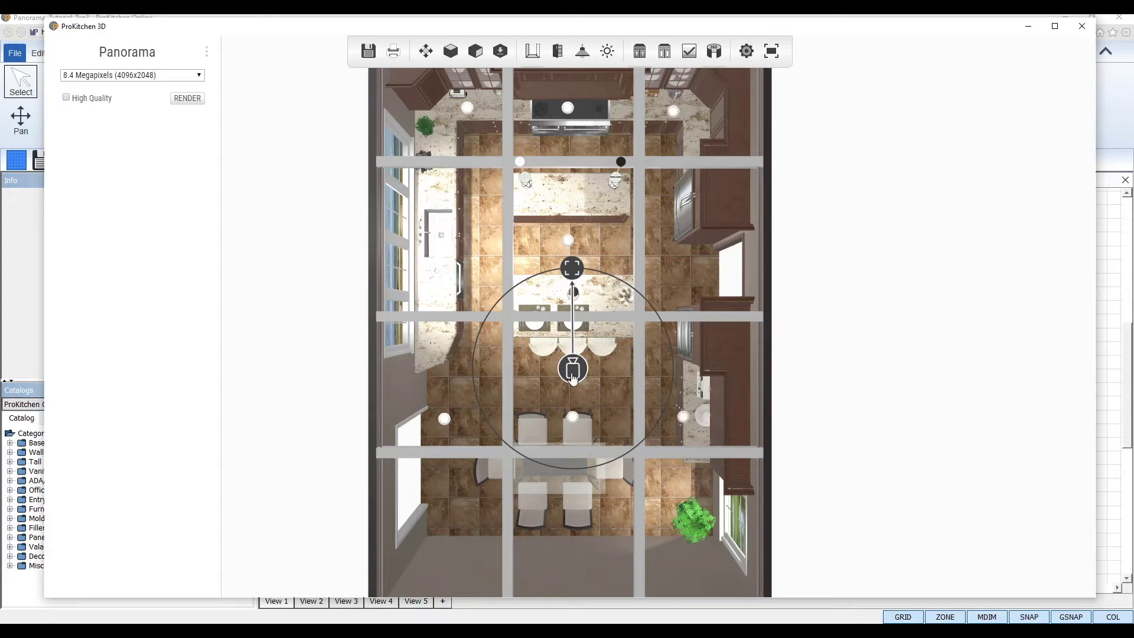
mouse_move(573, 370)
left_mouse_down()
mouse_move(627, 373)
mouse_move(575, 373)
left_mouse_up()
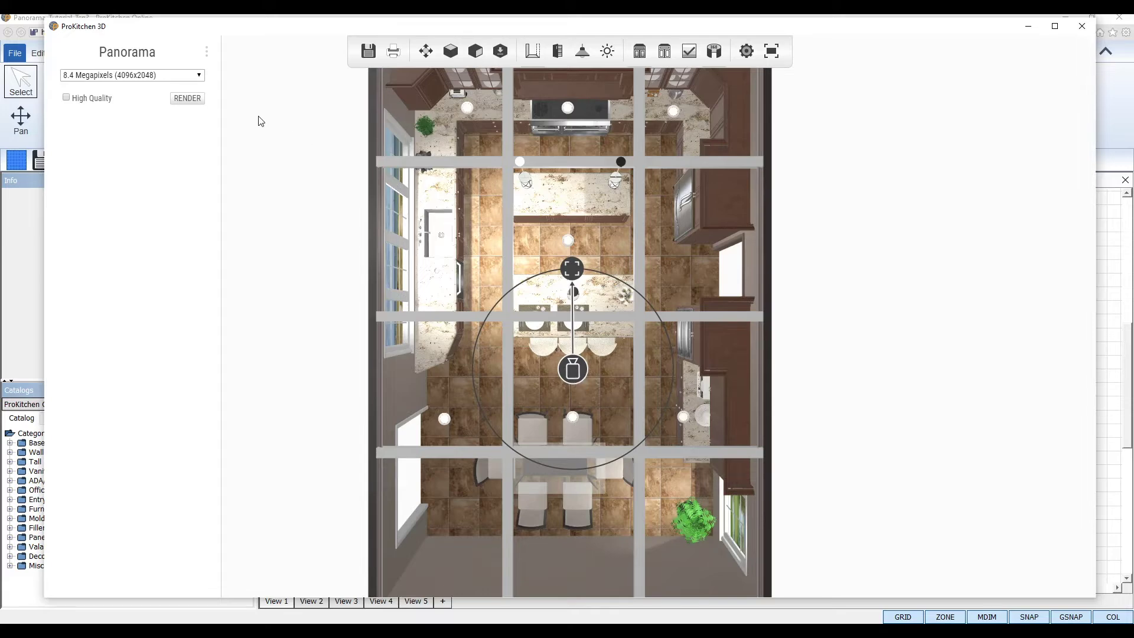
- Render the 360° panorama at 8.4 Megapixels (4096x2048)
left_click(124, 76)
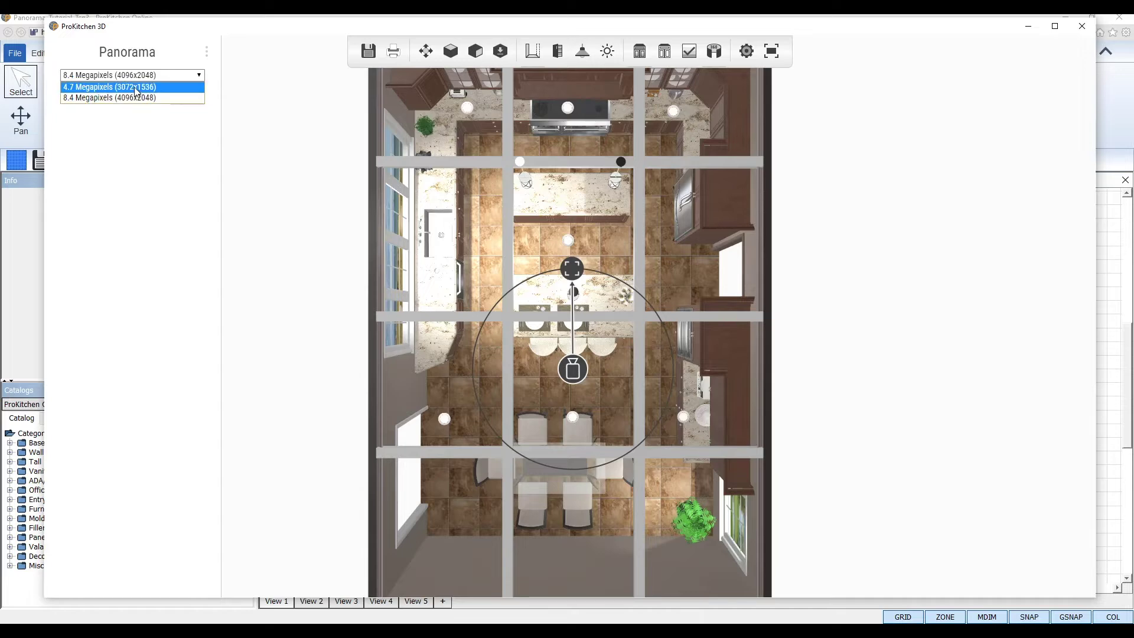
left_click(133, 97)
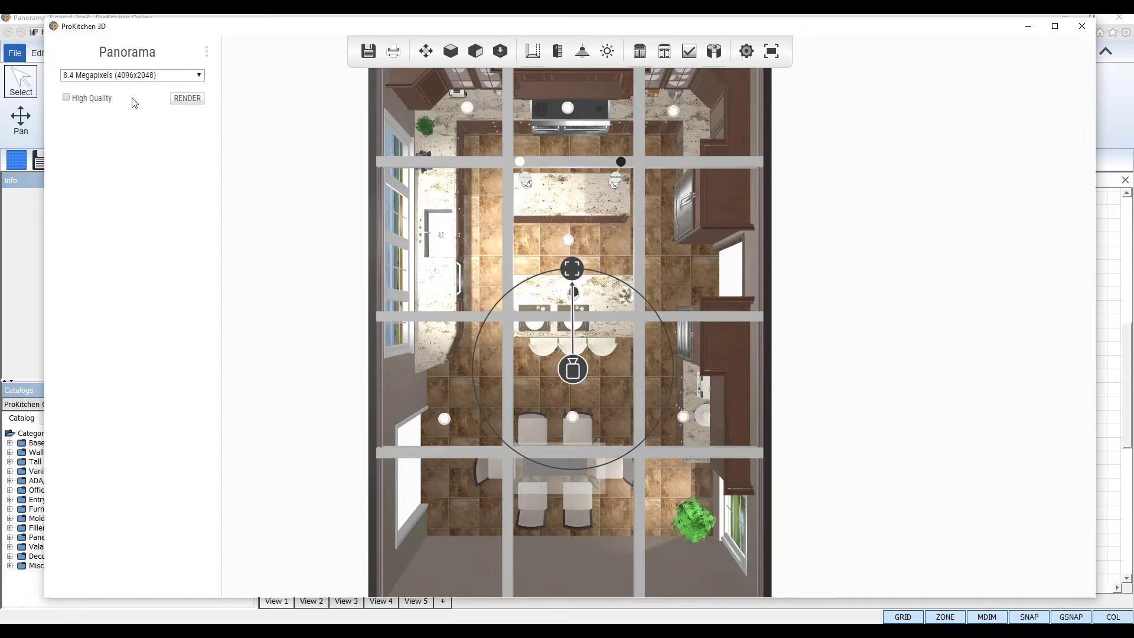
left_click(187, 99)
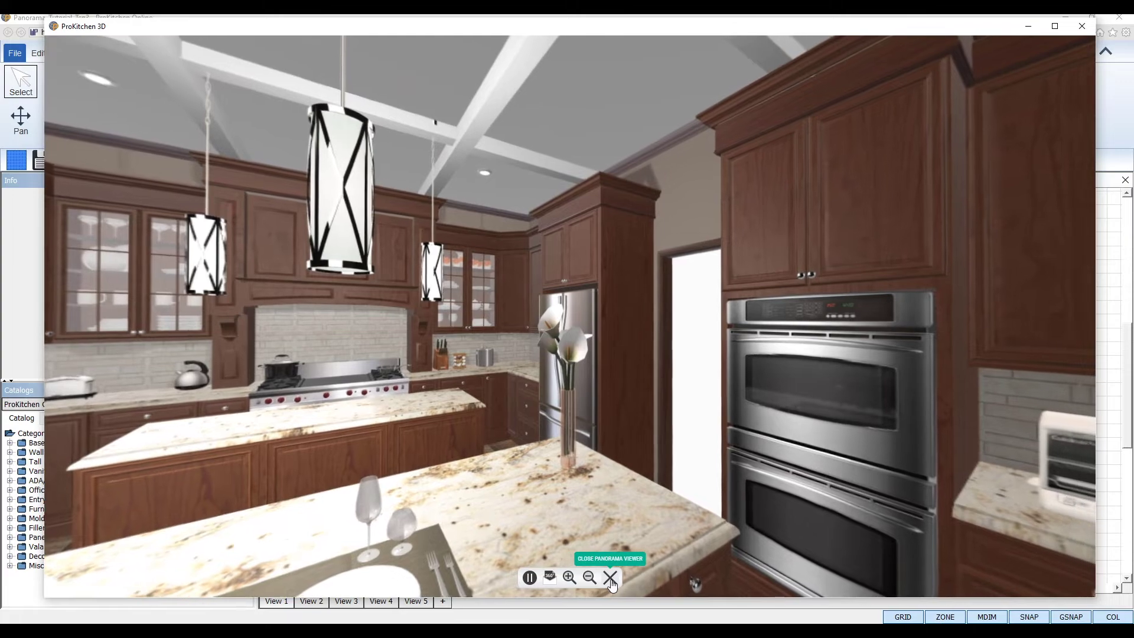
- Close the finished panorama and adjust the camera's facing direction toward the island and wall ovens
left_click(611, 577)
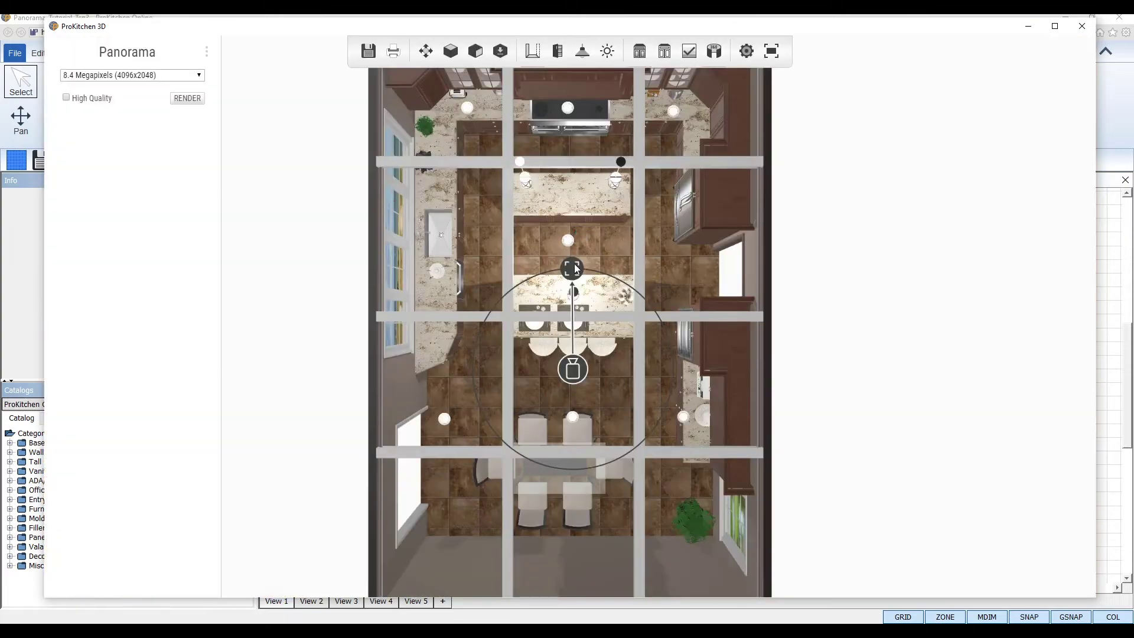
left_click_drag(574, 268, 566, 271)
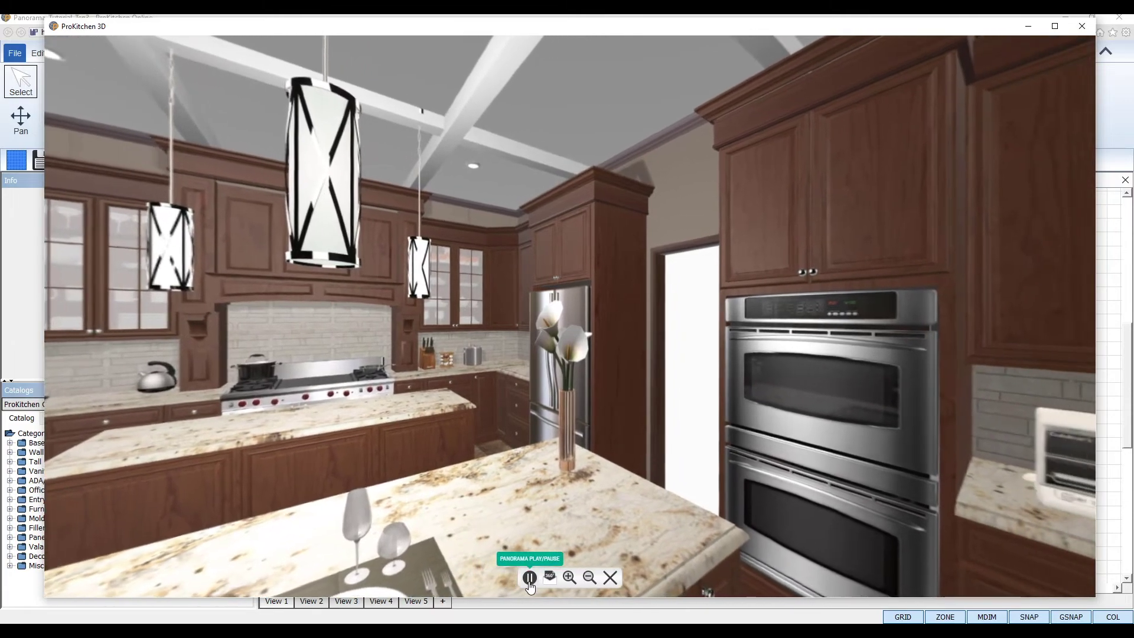
- Pause the panorama, zoom in and back out, then save it and bring up the email form
left_click(530, 577)
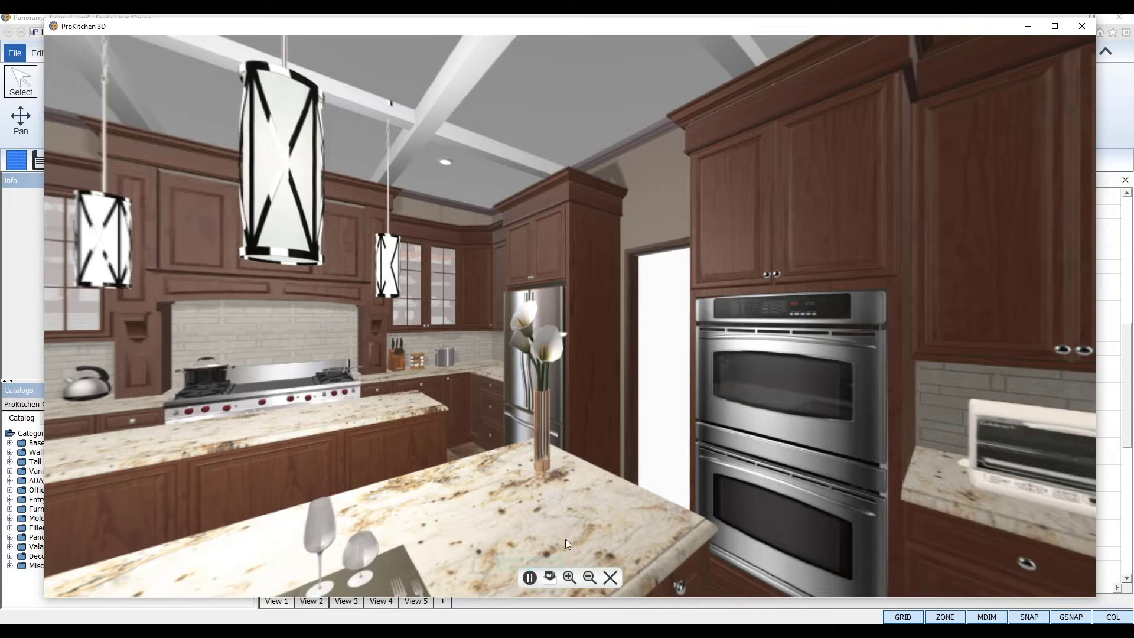
left_click(568, 577)
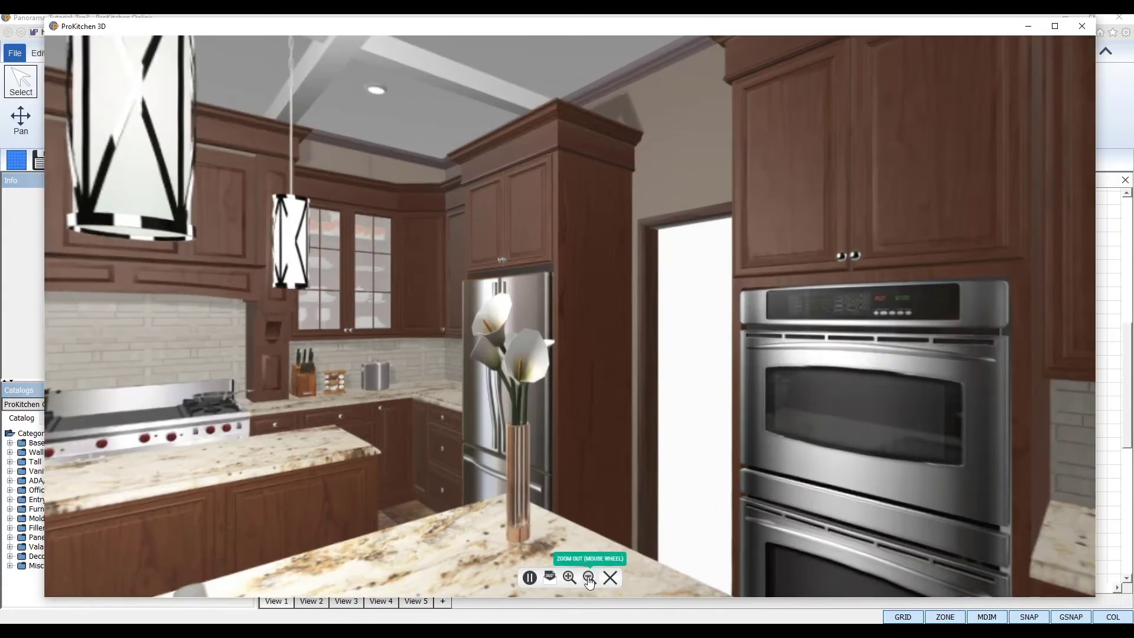
left_click(589, 577)
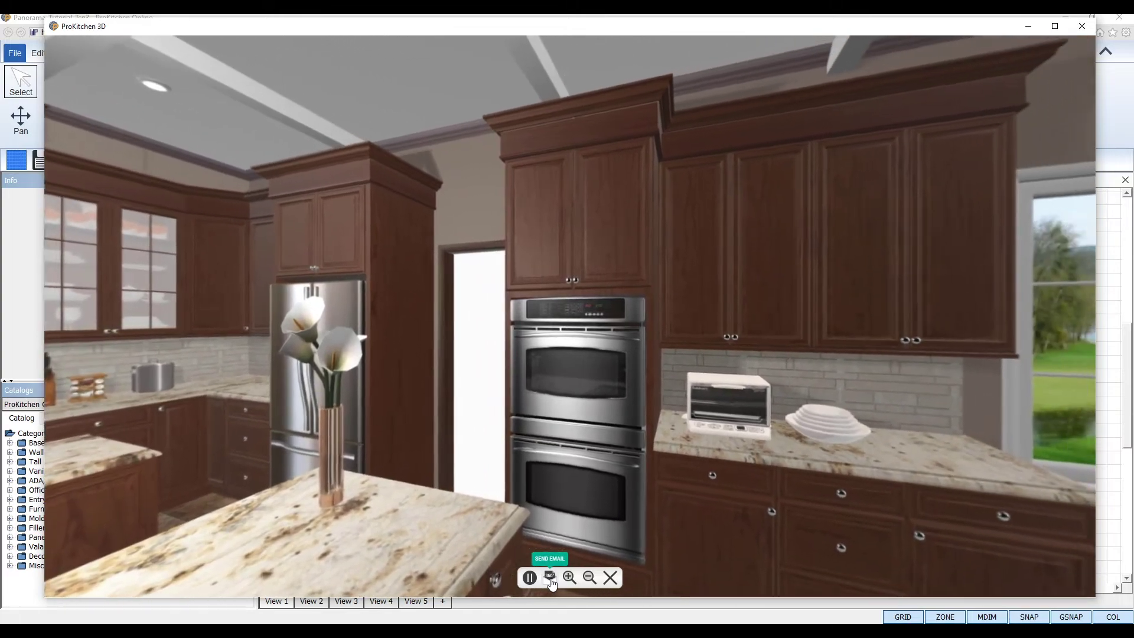
left_click(550, 578)
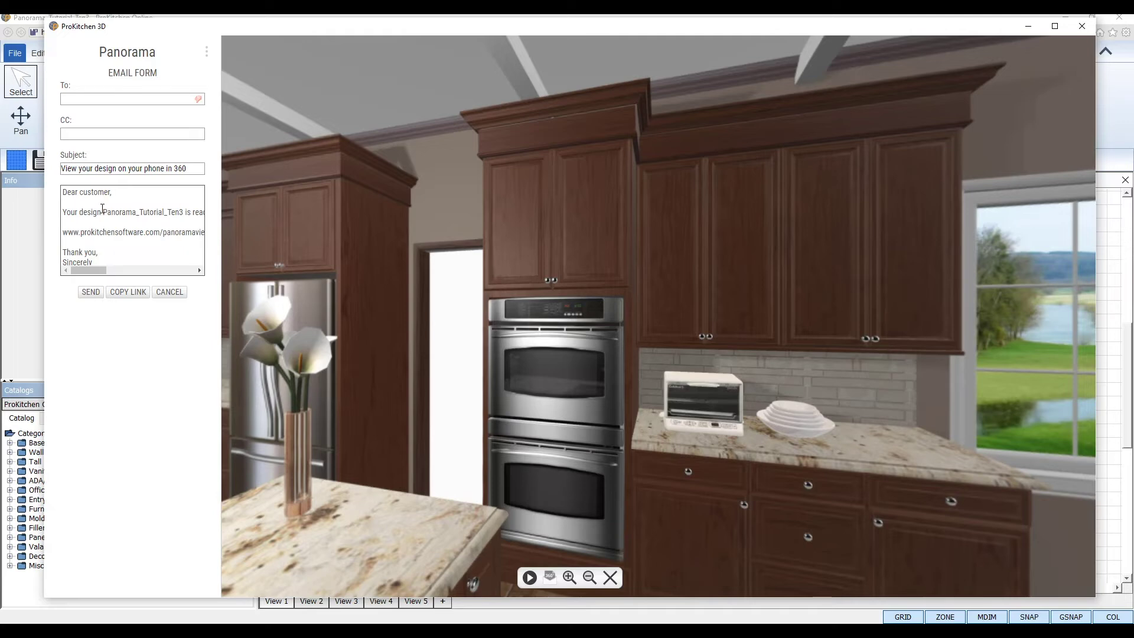
- Enter the recipient, delete 'Sincerely' from the message, and send the panorama email
left_click(87, 99)
type("prokitchensoftwar")
type("e.com")
left_click_drag(187, 169, 58, 170)
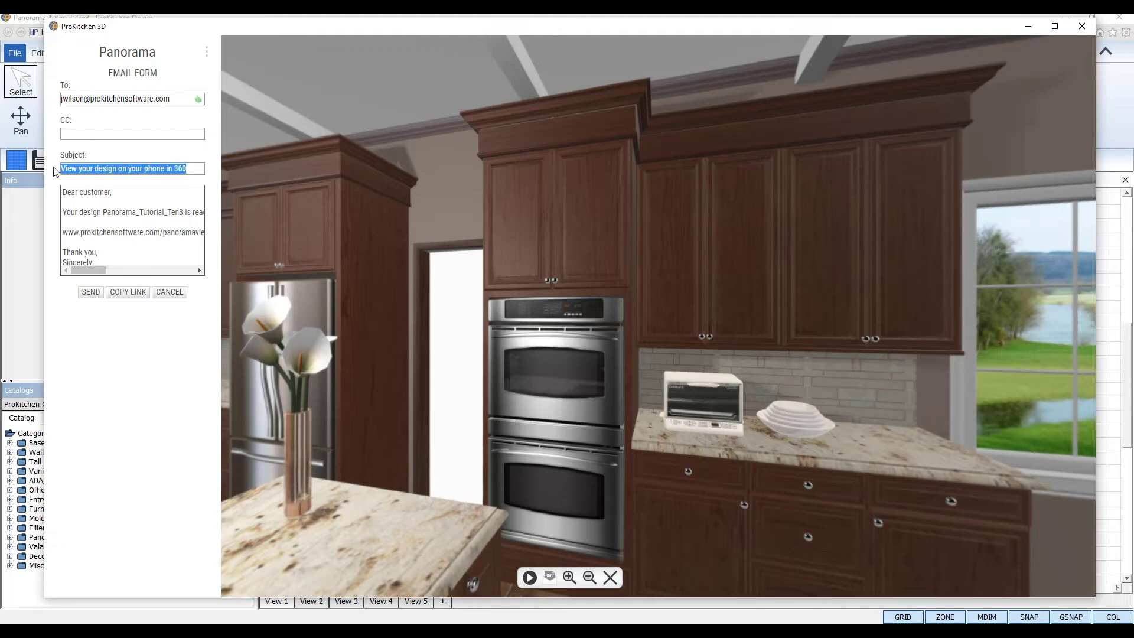
left_click_drag(63, 188, 159, 275)
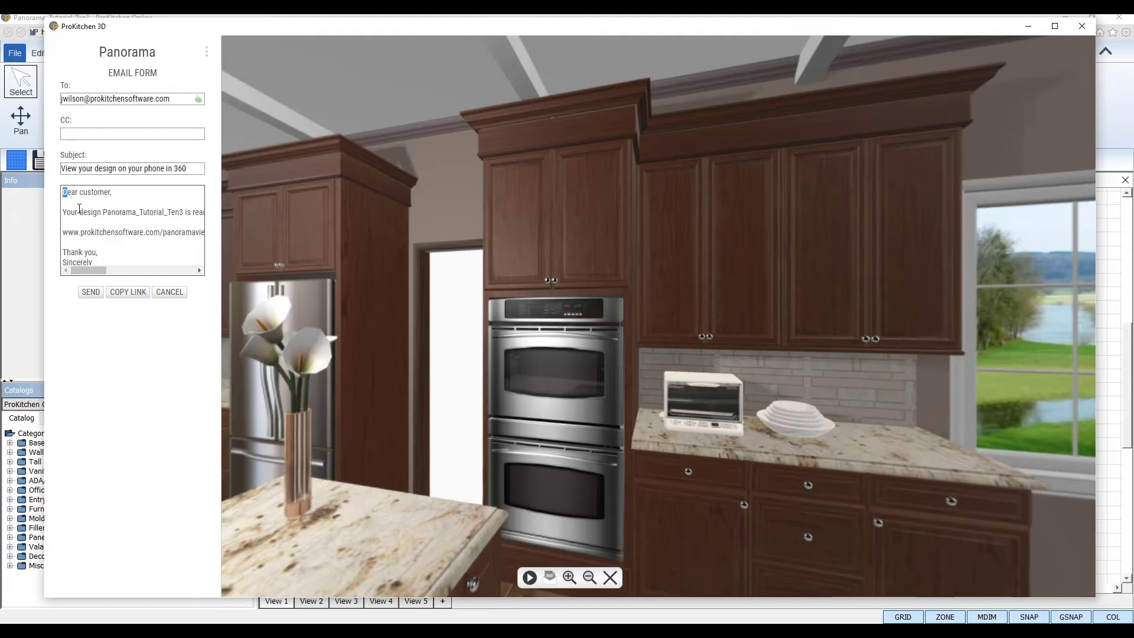
left_click(123, 251)
left_click_drag(89, 269, 169, 293)
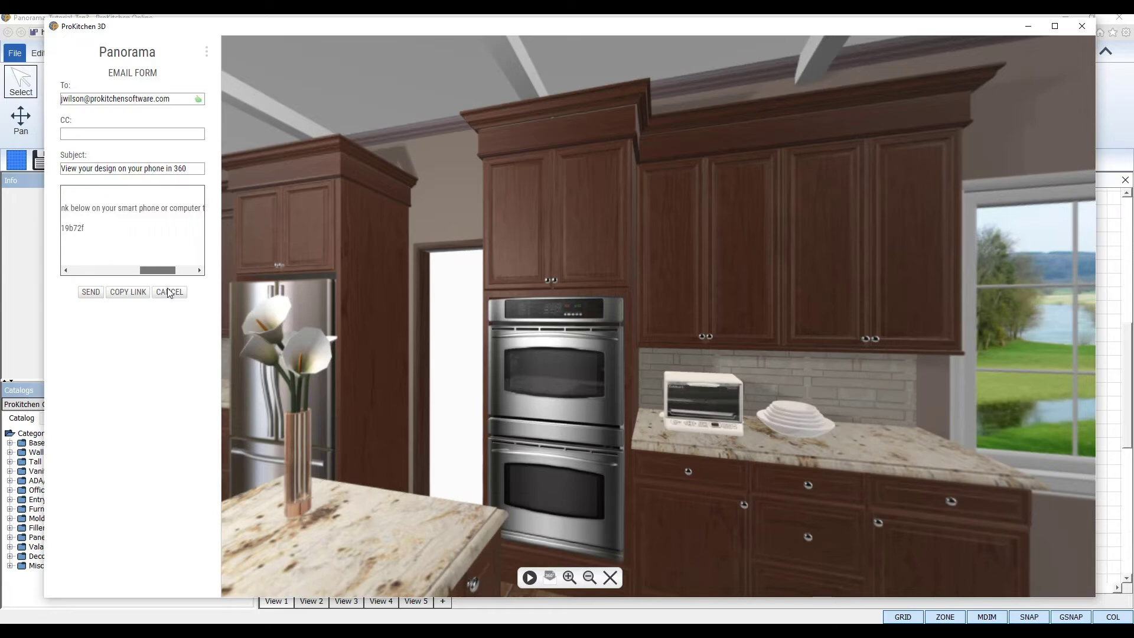
mouse_move(156, 270)
left_mouse_down()
mouse_move(85, 270)
mouse_move(64, 257)
left_mouse_up()
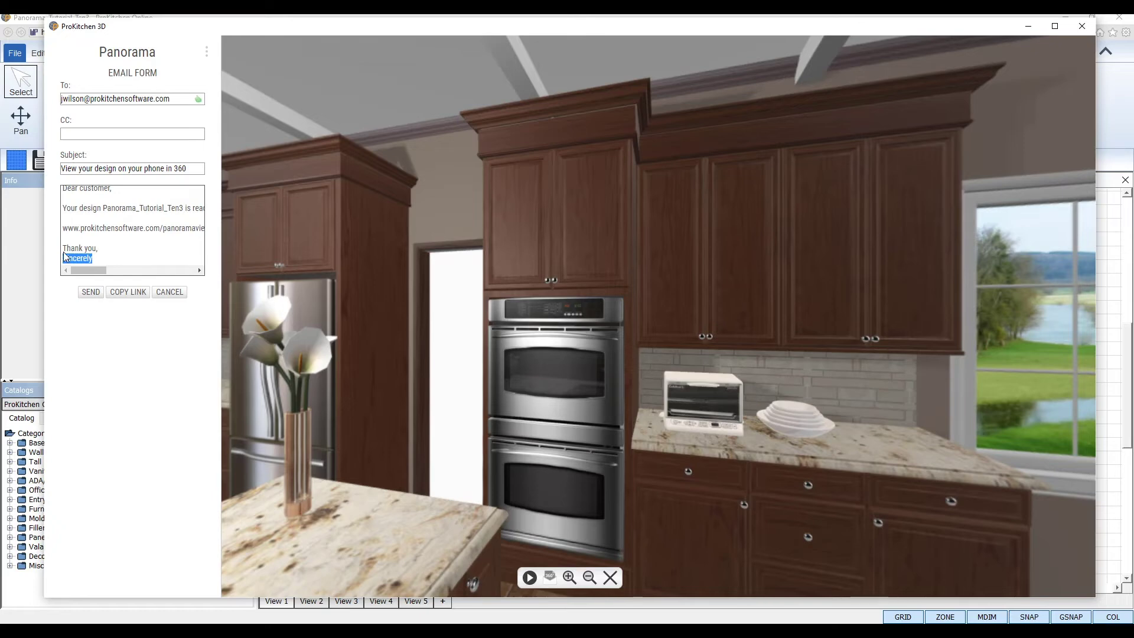
key("Delete")
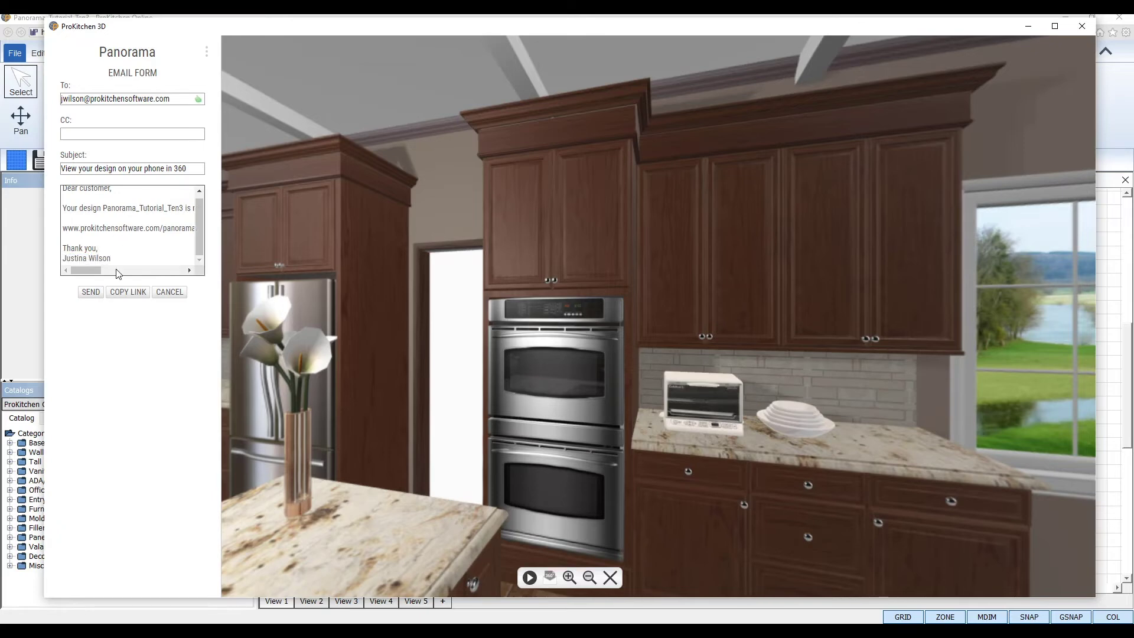
left_click(91, 293)
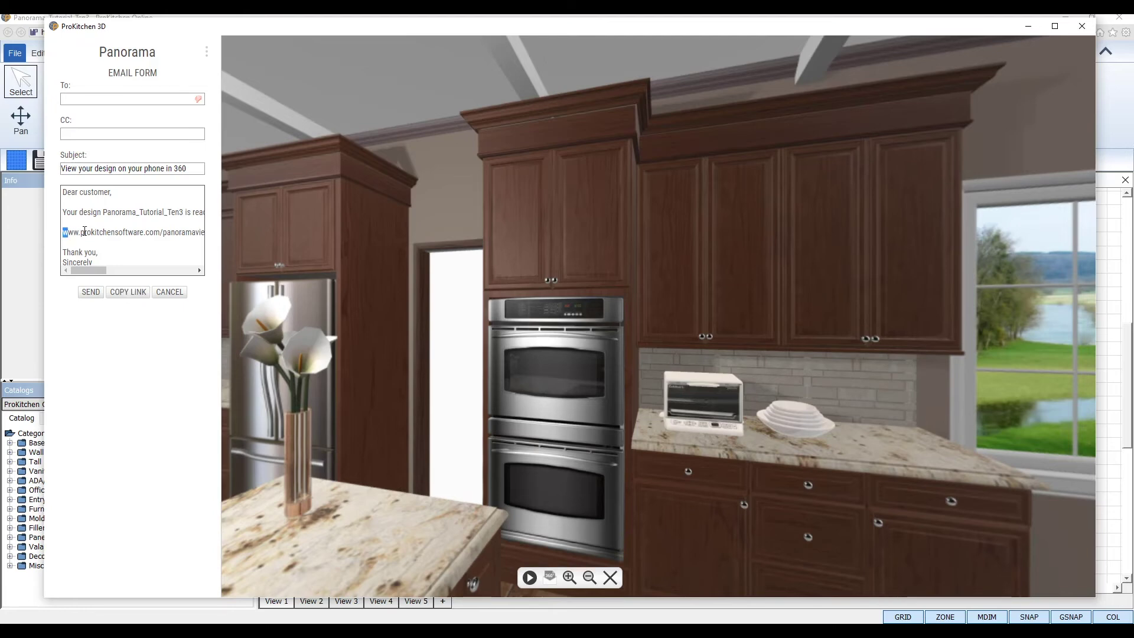
- Copy the panorama's share link and load it in the browser's Panorama Viewer
left_click_drag(84, 232, 39, 233)
left_click(122, 297)
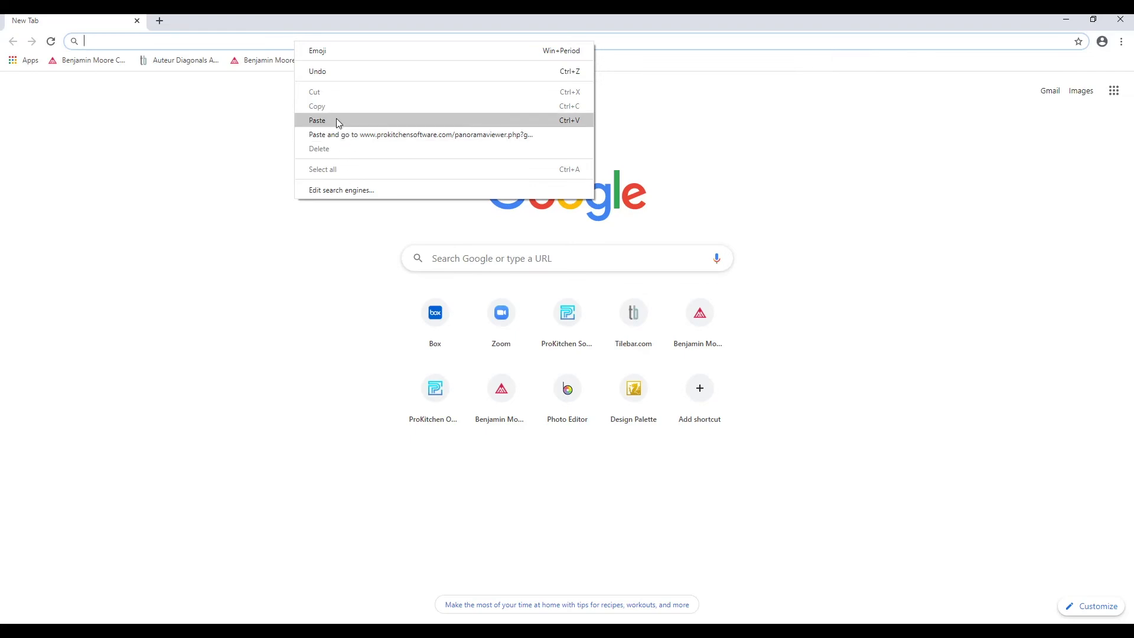
left_click(336, 120)
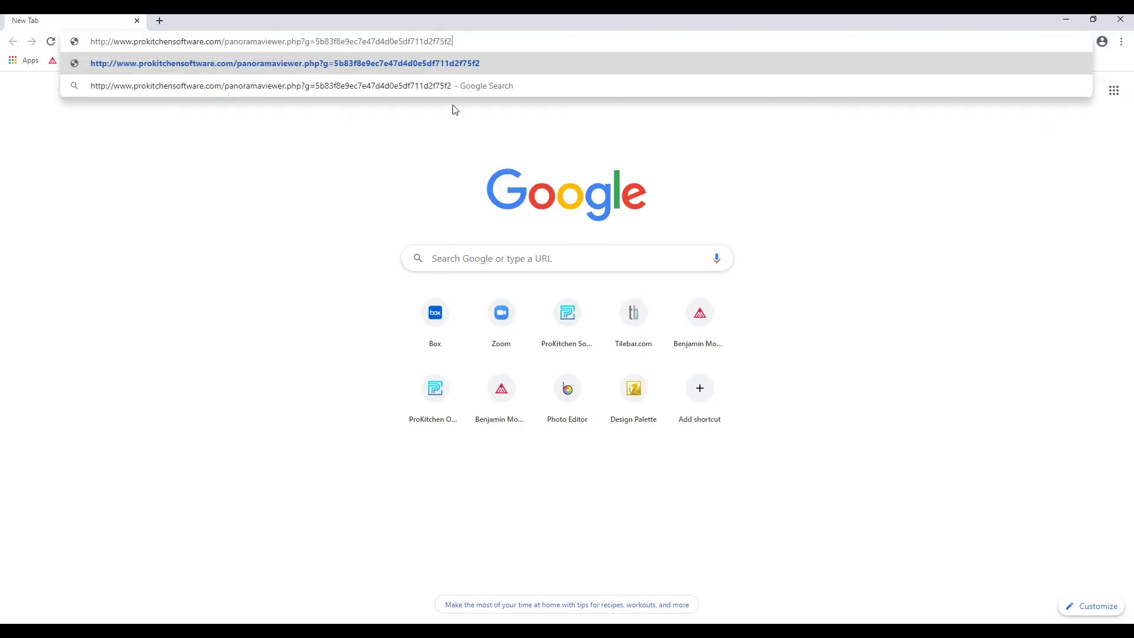
key("Return")
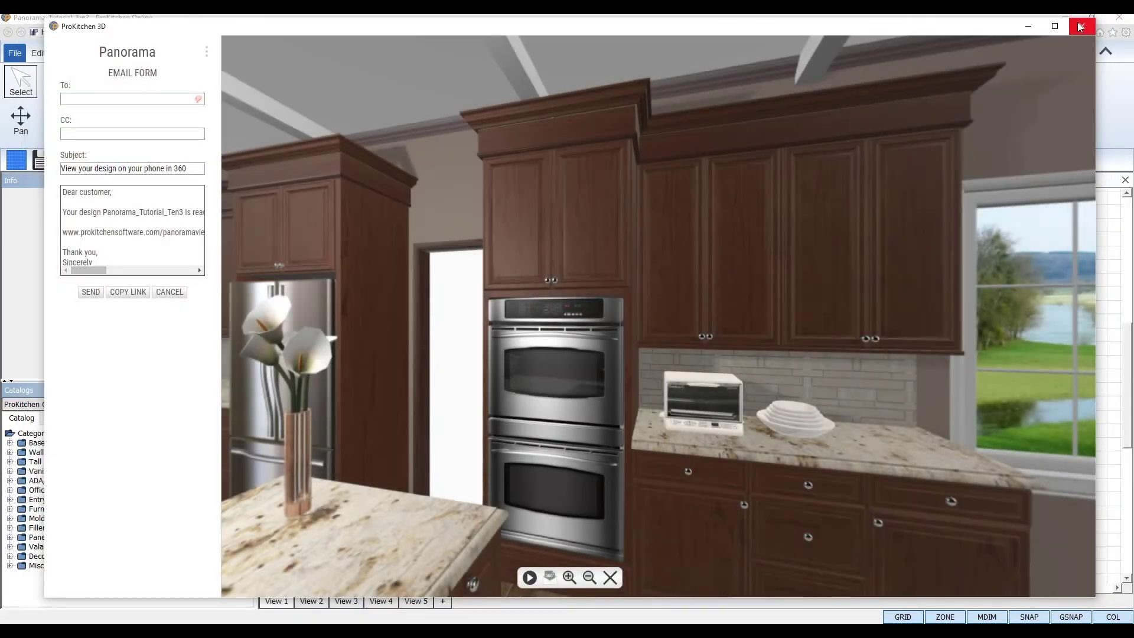
- Close the ProKitchen 3D window to get back to the kitchen plan view
left_click(1080, 27)
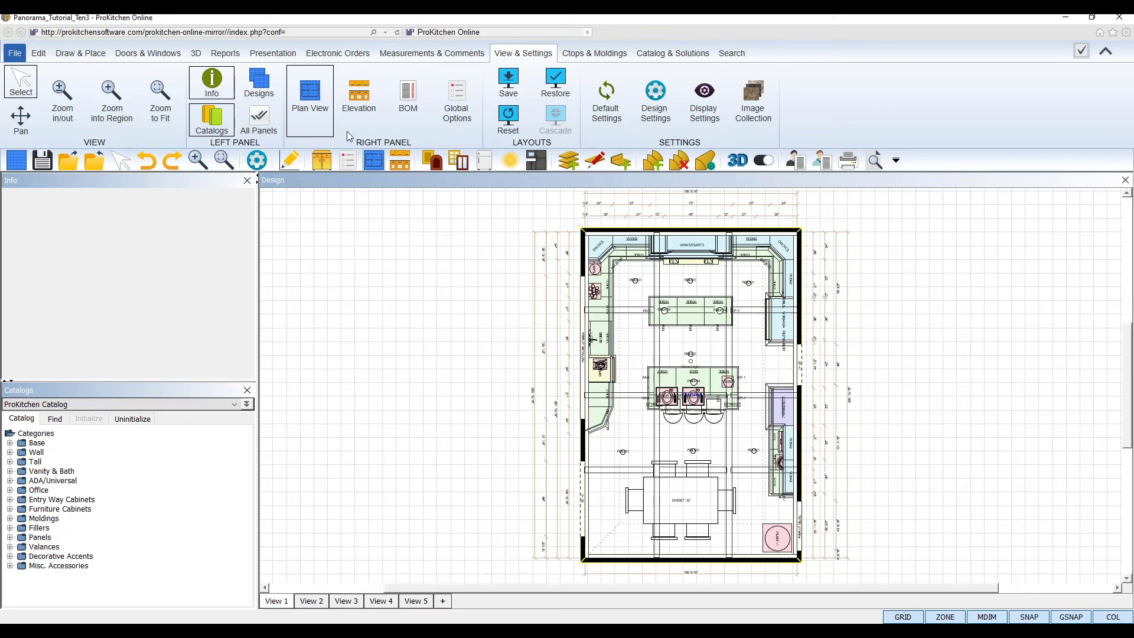
- Open the Panorama Designs gallery from the Presentation tab and reposition its window
left_click(276, 59)
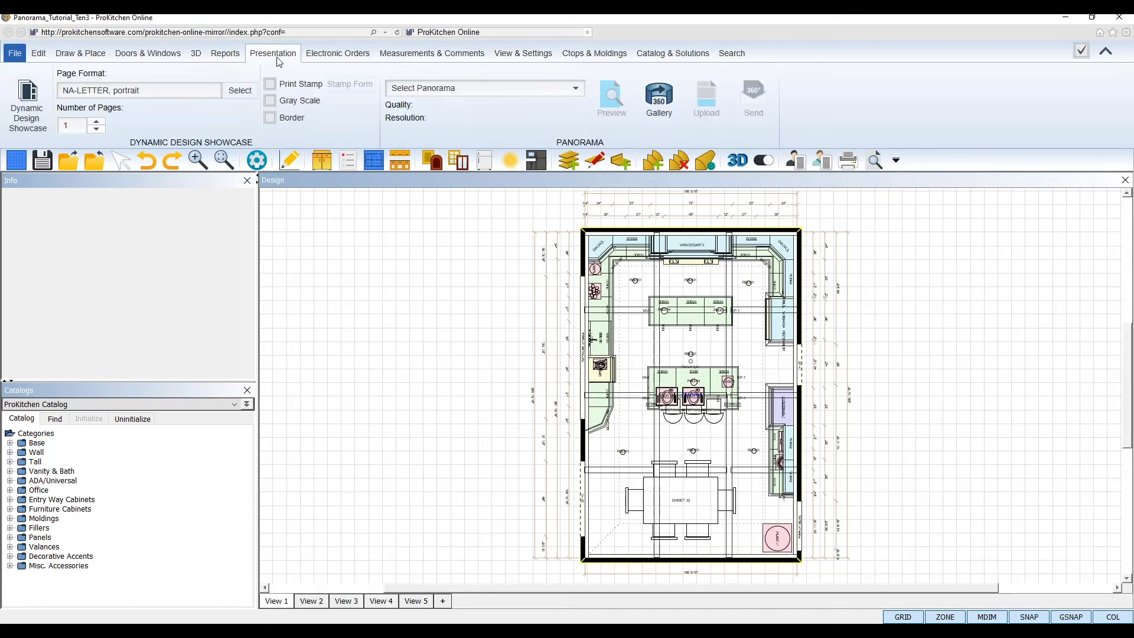
left_click(674, 116)
left_click_drag(789, 280, 720, 220)
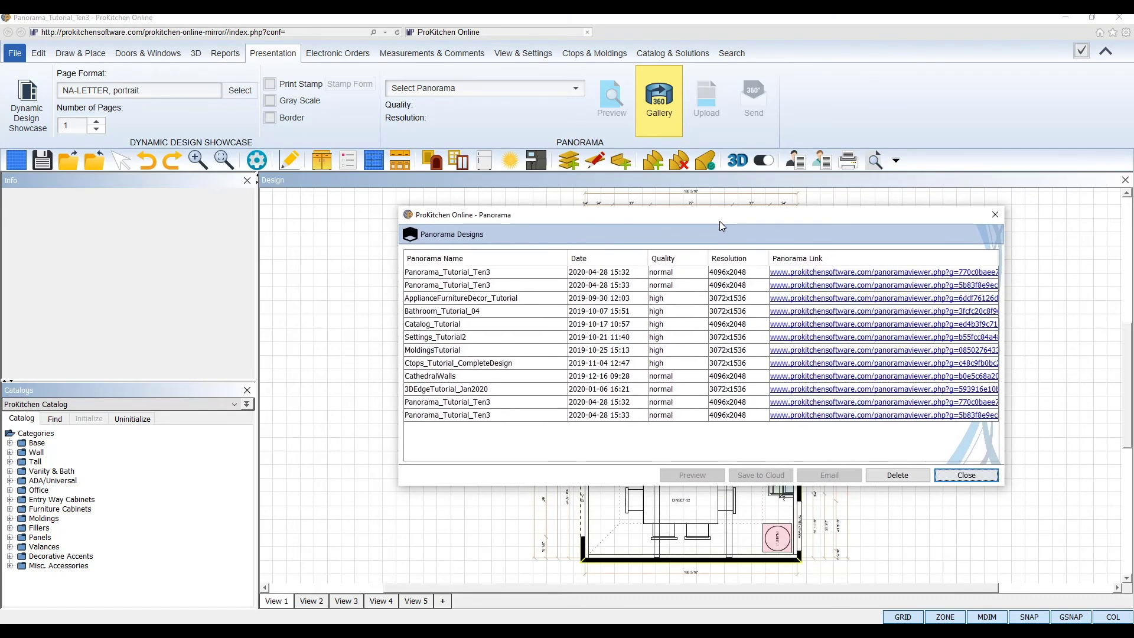